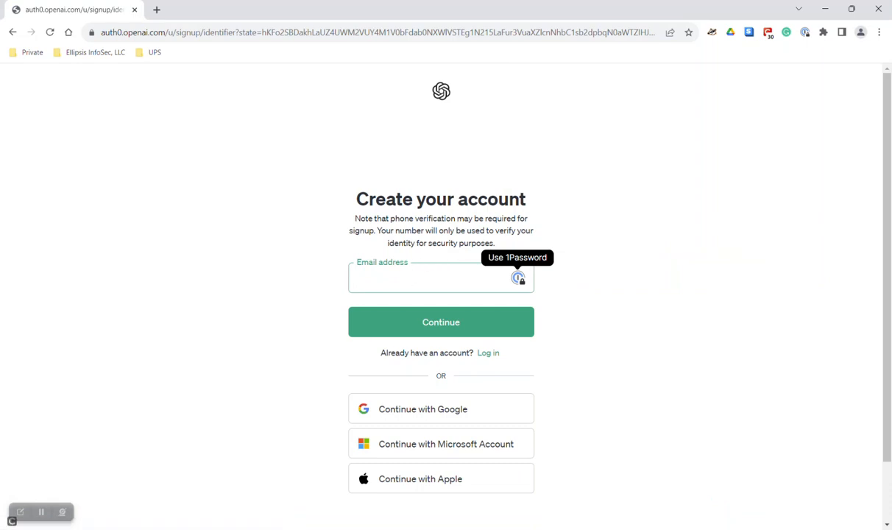
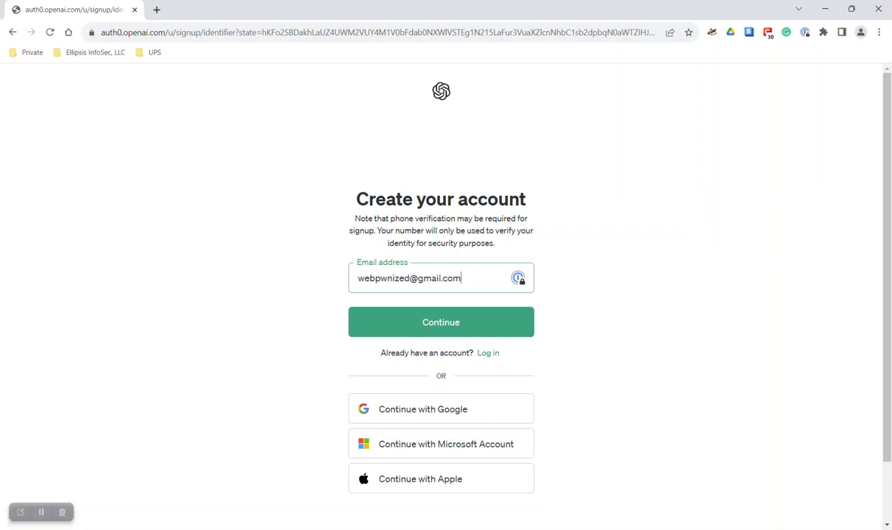
Enter the account e-mail address on the Create your account form and continue.
{"action": "left_click", "coordinate": [444, 326]}
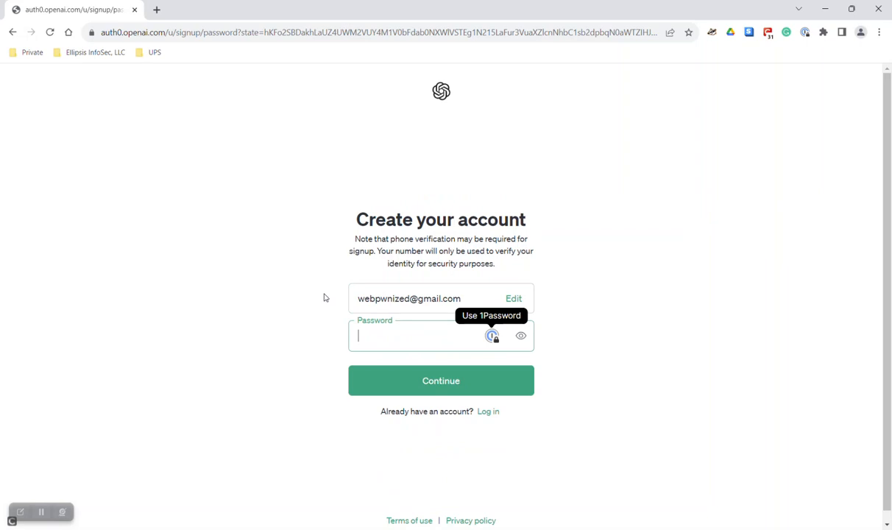
Enter a password of at least 12 characters and submit it.
{"action": "type", "text": "•••••"}
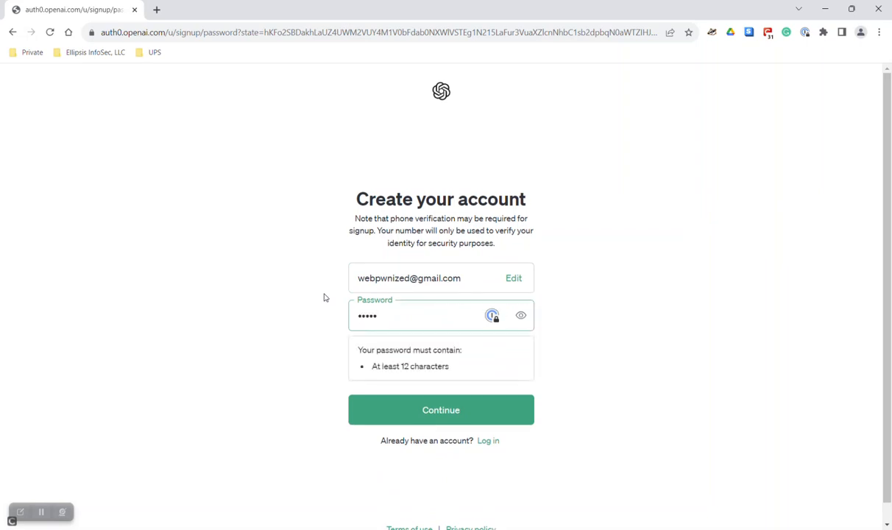
{"action": "type", "text": "••••••••••••"}
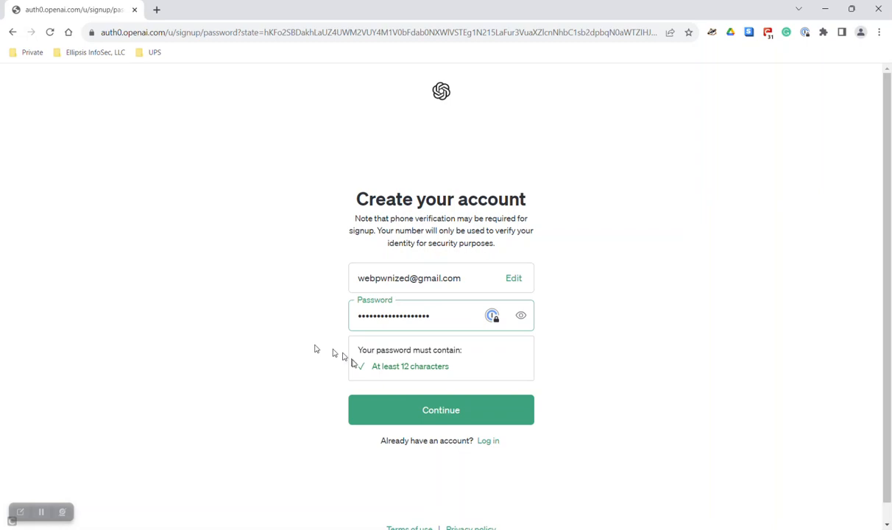
{"action": "left_click", "coordinate": [441, 413]}
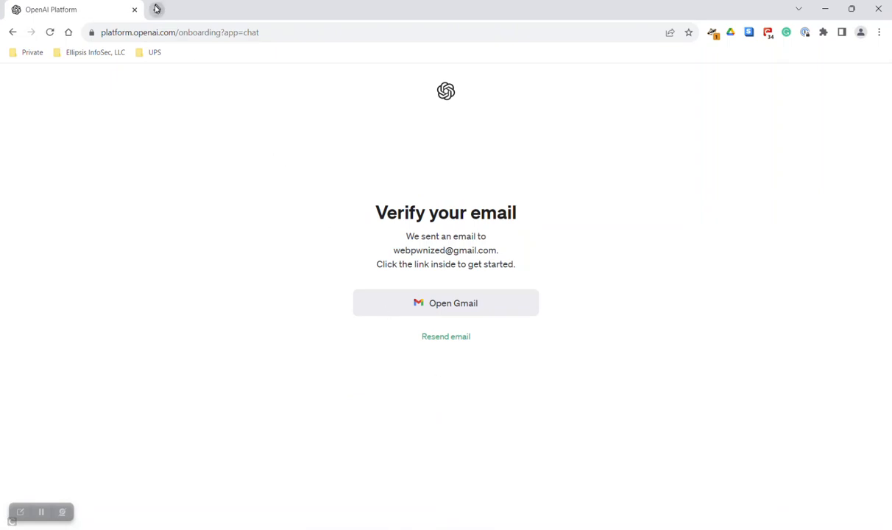
In a new tab, fill in first name, last name and birthday, then submit.
{"action": "left_click", "coordinate": [156, 9]}
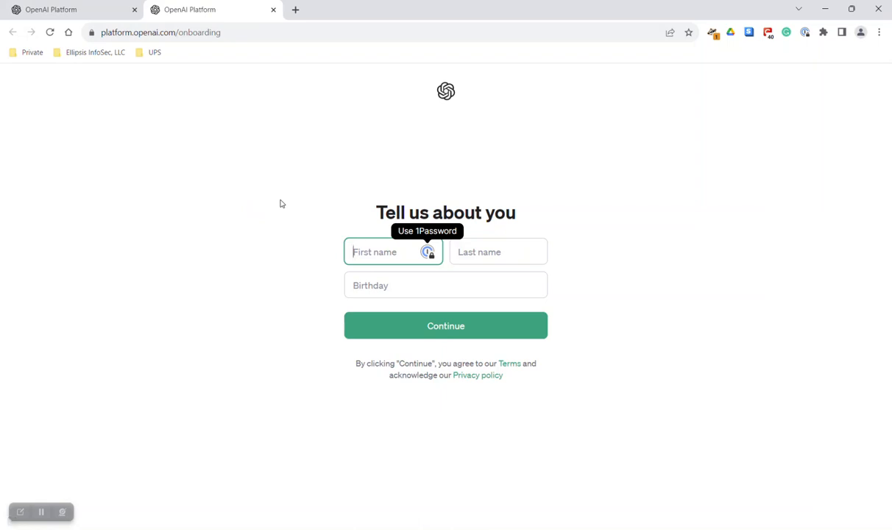
{"action": "type", "text": "J"}
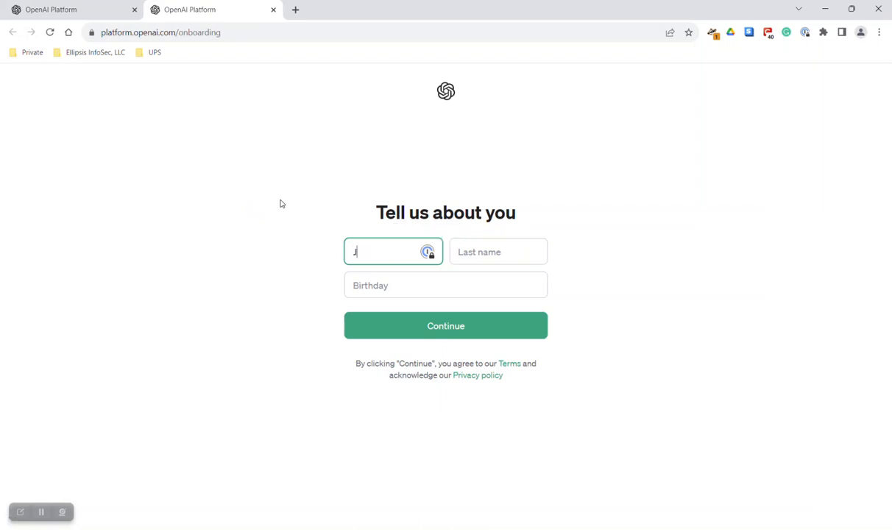
{"action": "key", "text": "Tab"}
{"action": "type", "text": "D"}
{"action": "key", "text": "Tab"}
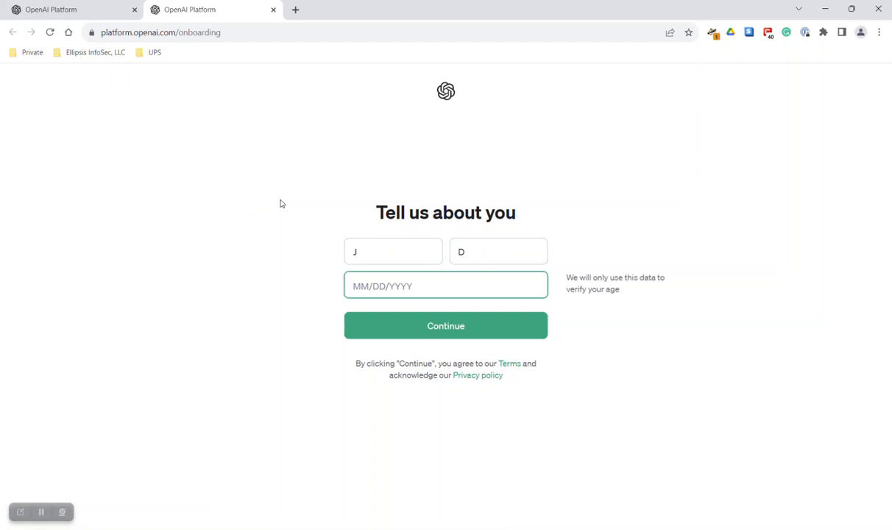
{"action": "type", "text": "1/1/1970"}
{"action": "left_click", "coordinate": [437, 326]}
Add leading zeros to the birthday's month and day (MM/DD/YYYY) and resubmit the form.
{"action": "left_click", "coordinate": [391, 286]}
{"action": "left_click", "coordinate": [354, 286]}
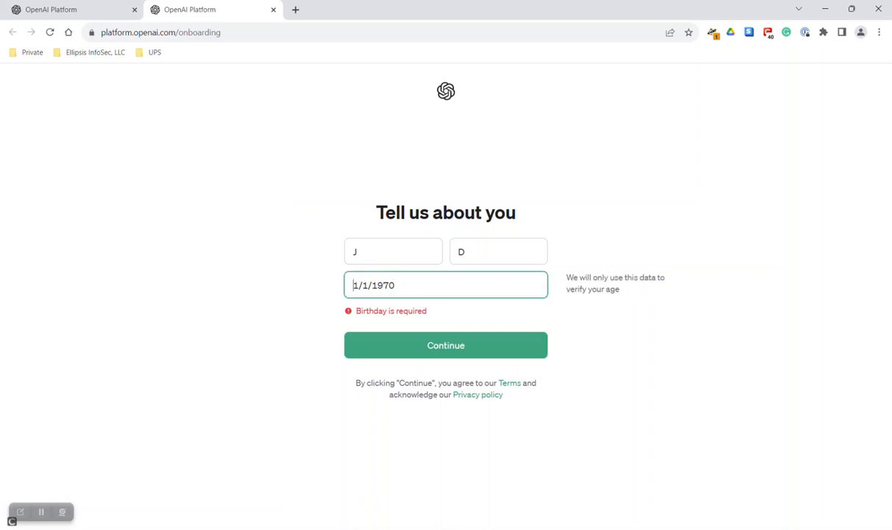
{"action": "type", "text": "0"}
{"action": "key", "text": "Right"}
{"action": "key", "text": "Right"}
{"action": "type", "text": "0"}
{"action": "left_click", "coordinate": [452, 335]}
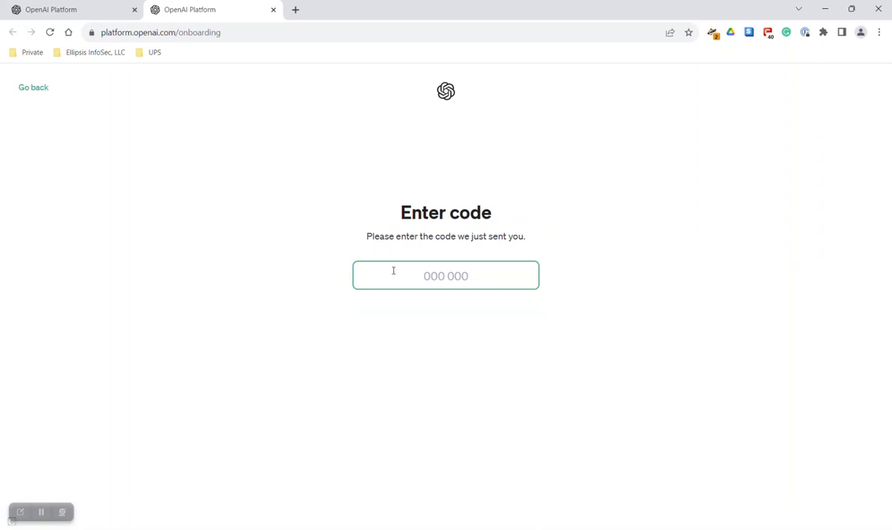
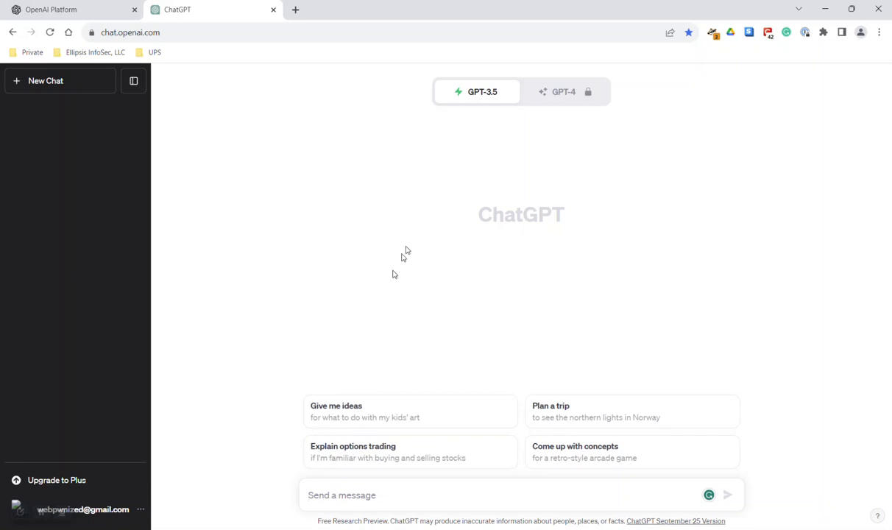
Send the prompt 'Please help me explain oauth using client credentials', fixing the typo first.
{"action": "mouse_move", "coordinate": [489, 105]}
{"action": "mouse_move", "coordinate": [562, 105]}
{"action": "left_click", "coordinate": [330, 500]}
{"action": "type", "text": "Please help me explain "}
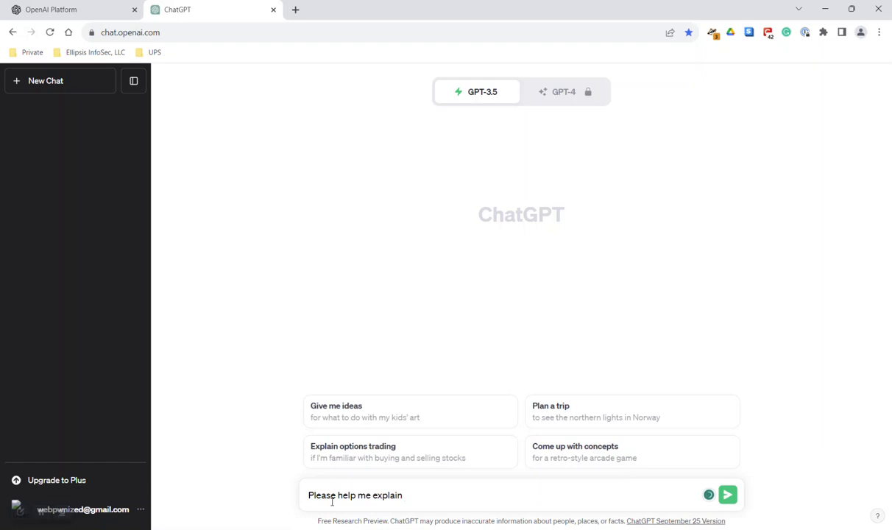
{"action": "type", "text": "oauth using client credentt"}
{"action": "key", "text": "BackSpace"}
{"action": "type", "text": "ials"}
{"action": "key", "text": "Return"}
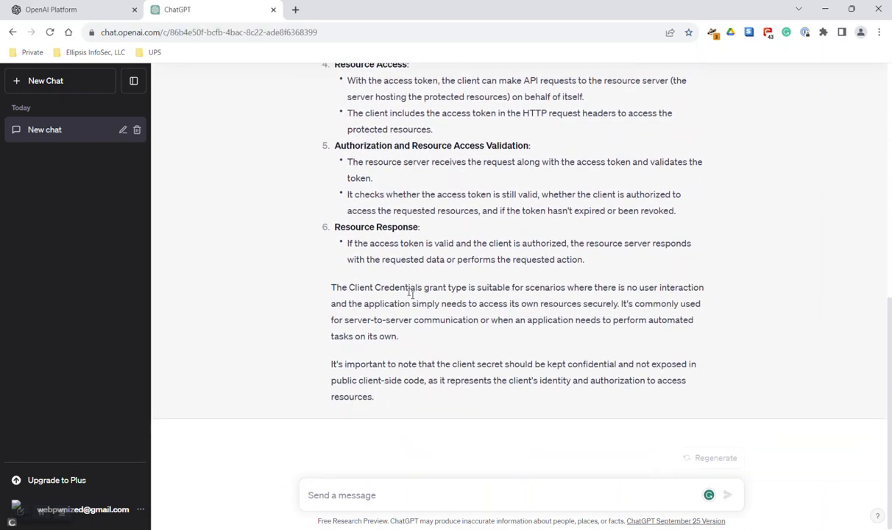
Send the follow-up 'Please tell me more' and dismiss the stray browser menu.
{"action": "scroll", "coordinate": [411, 294], "scroll_direction": "up", "scroll_amount": 4}
{"action": "scroll", "coordinate": [411, 294], "scroll_direction": "down", "scroll_amount": 1}
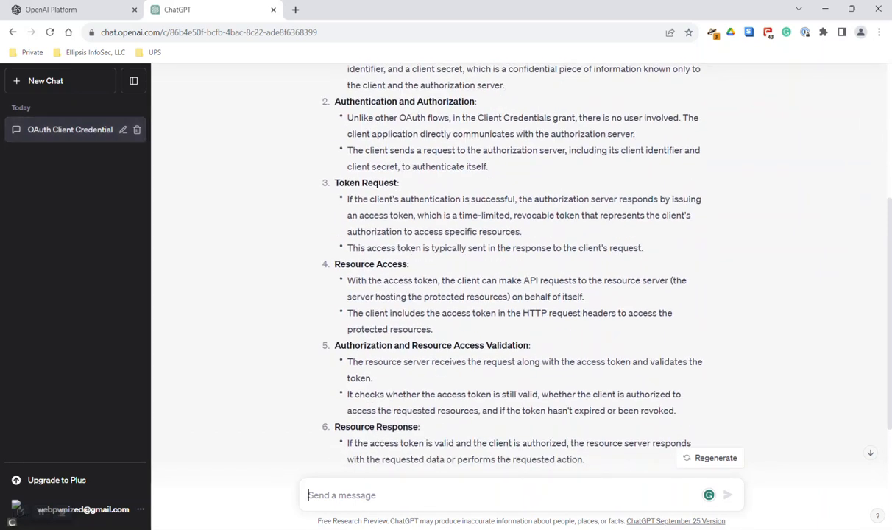
{"action": "left_click", "coordinate": [364, 495]}
{"action": "type", "text": "Please"}
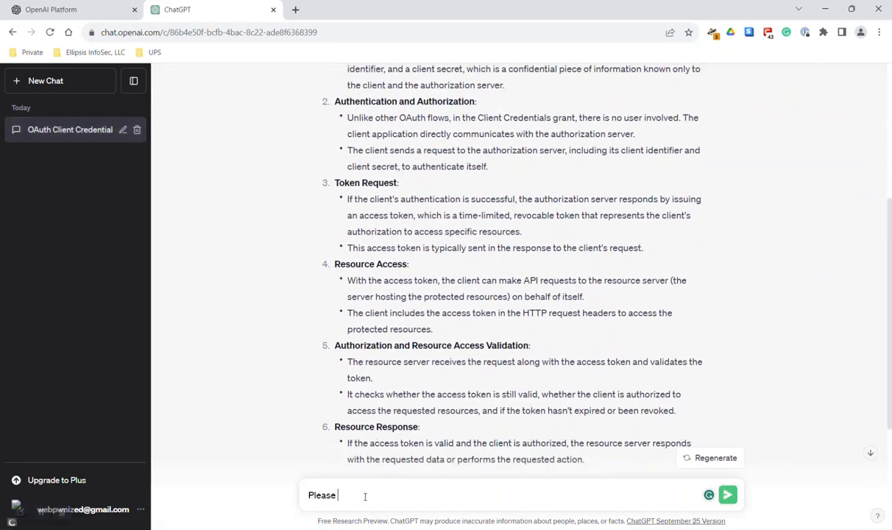
{"action": "type", "text": " tell me more"}
{"action": "key", "text": "Return"}
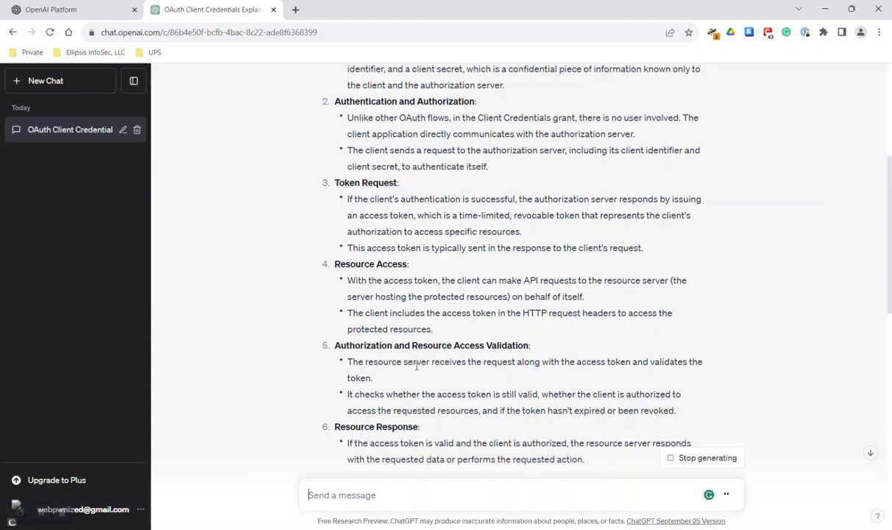
{"action": "key", "text": "shift+F10"}
{"action": "left_click", "coordinate": [261, 237]}
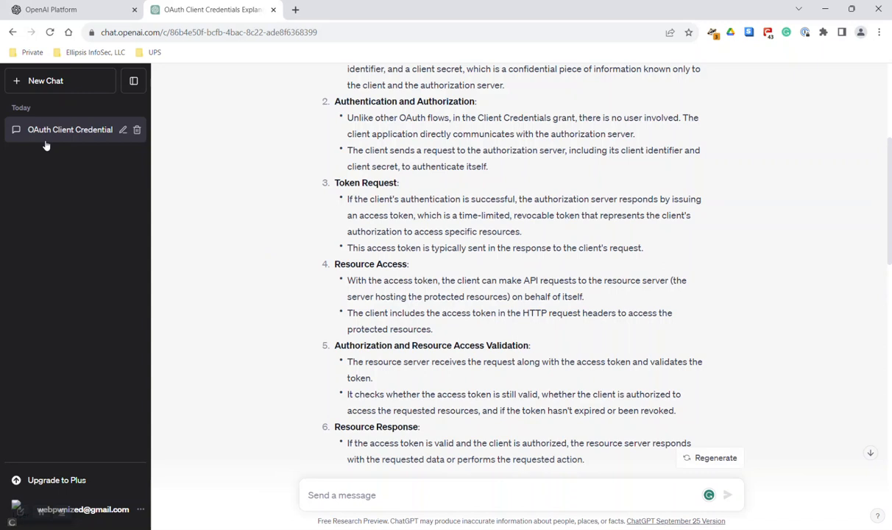
{"action": "scroll", "coordinate": [354, 315], "scroll_direction": "down", "scroll_amount": 10}
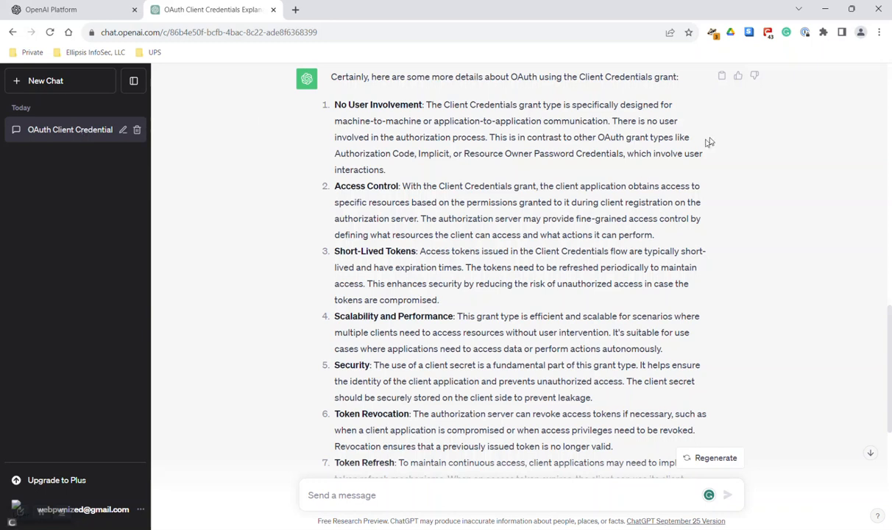
{"action": "scroll", "coordinate": [727, 134], "scroll_direction": "up", "scroll_amount": 7}
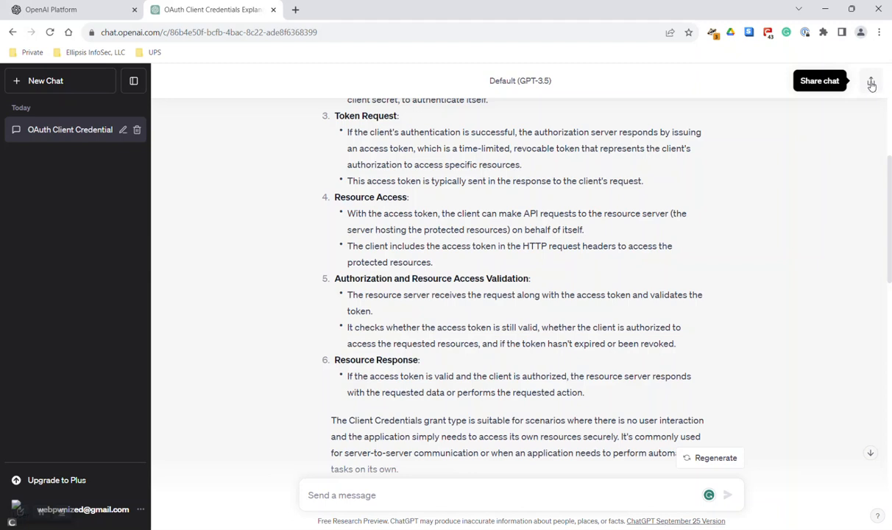
Copy a shareable link to the OAuth chat, then start a new empty chat.
{"action": "left_click", "coordinate": [870, 82]}
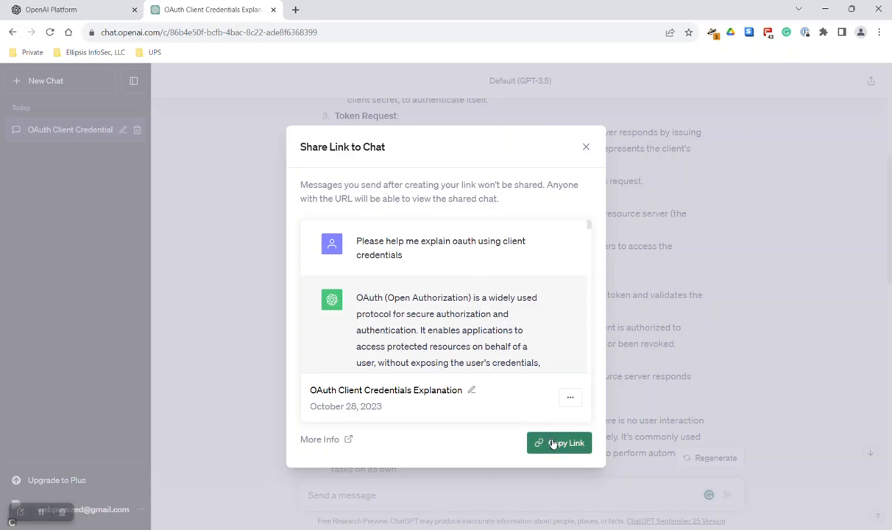
{"action": "left_click", "coordinate": [554, 443]}
{"action": "left_click", "coordinate": [585, 147]}
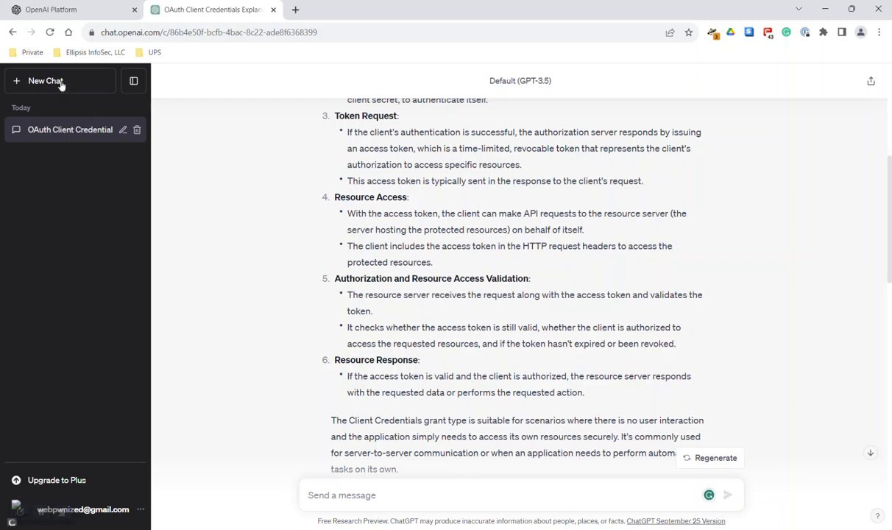
{"action": "left_click", "coordinate": [61, 83]}
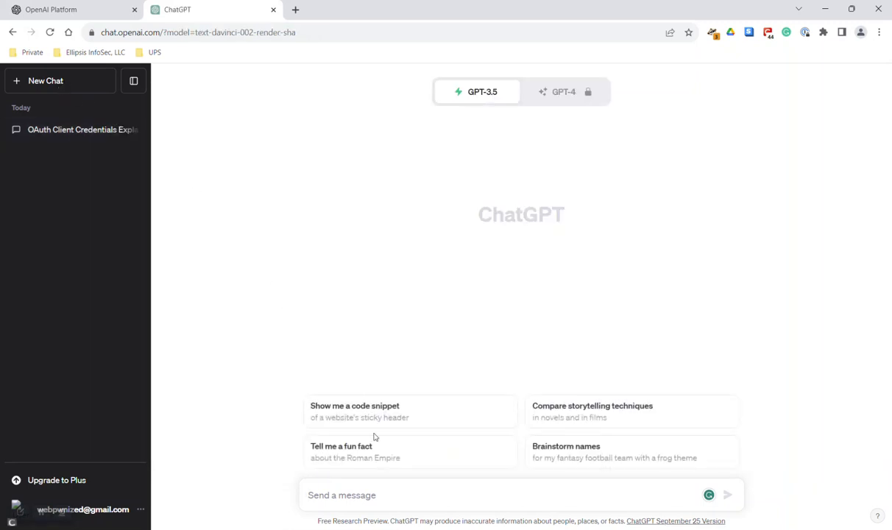
Send 'give me directions from texas to kentucky', accepting the spelling fix for 'directions'.
{"action": "left_click", "coordinate": [380, 488]}
{"action": "type", "text": "give me "}
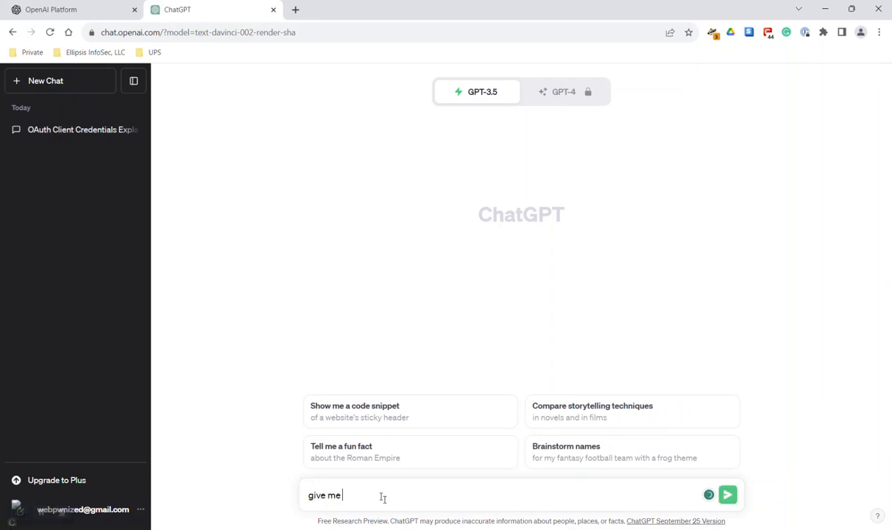
{"action": "type", "text": "driections from "}
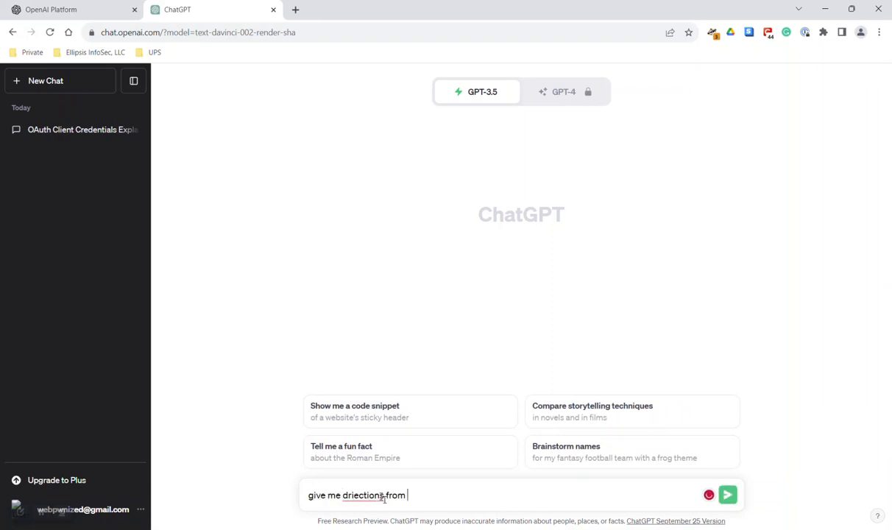
{"action": "type", "text": "texas to kentucky"}
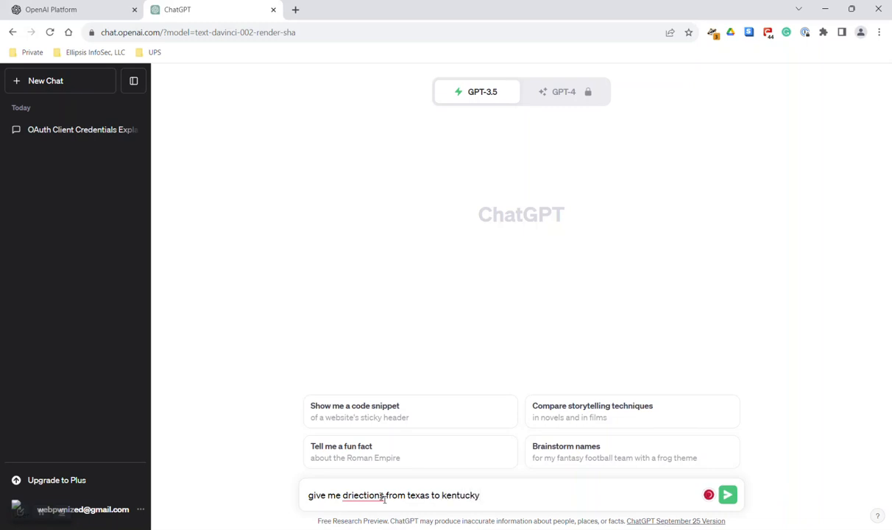
{"action": "mouse_move", "coordinate": [368, 496]}
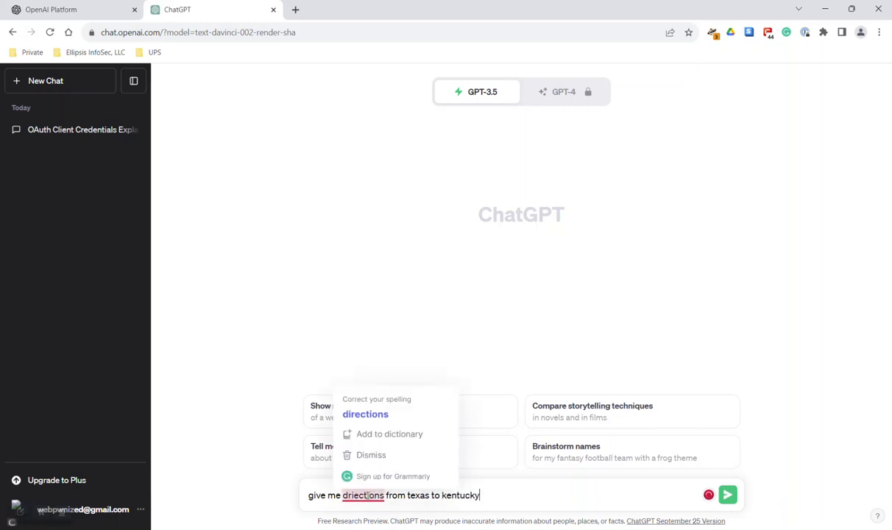
{"action": "left_click", "coordinate": [376, 416]}
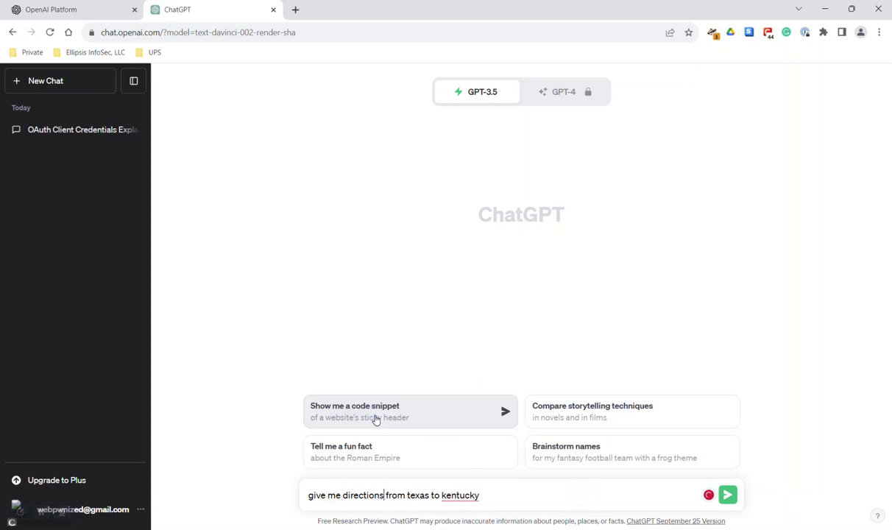
{"action": "key", "text": "Return"}
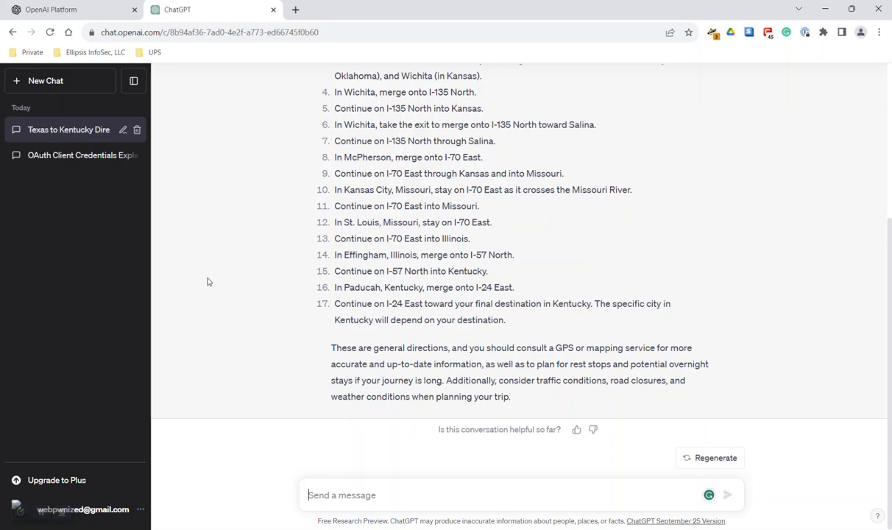
{"action": "left_click", "coordinate": [78, 162]}
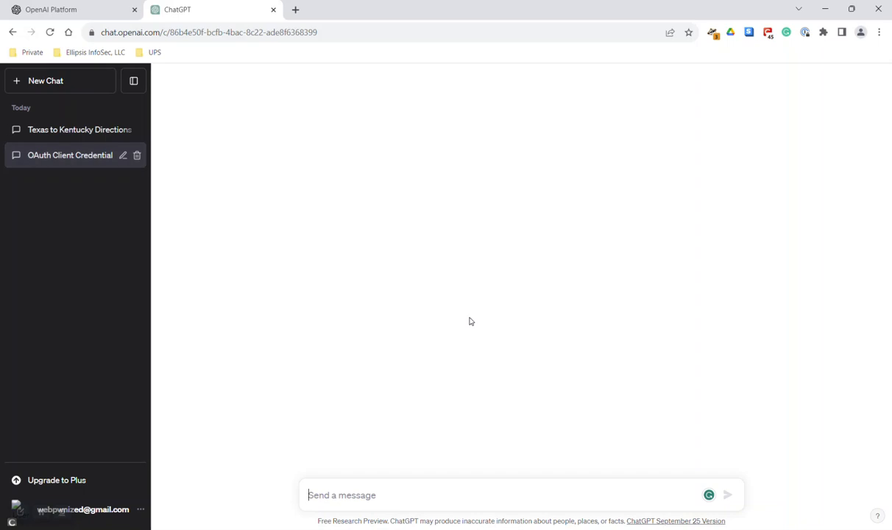
{"action": "left_click", "coordinate": [81, 134]}
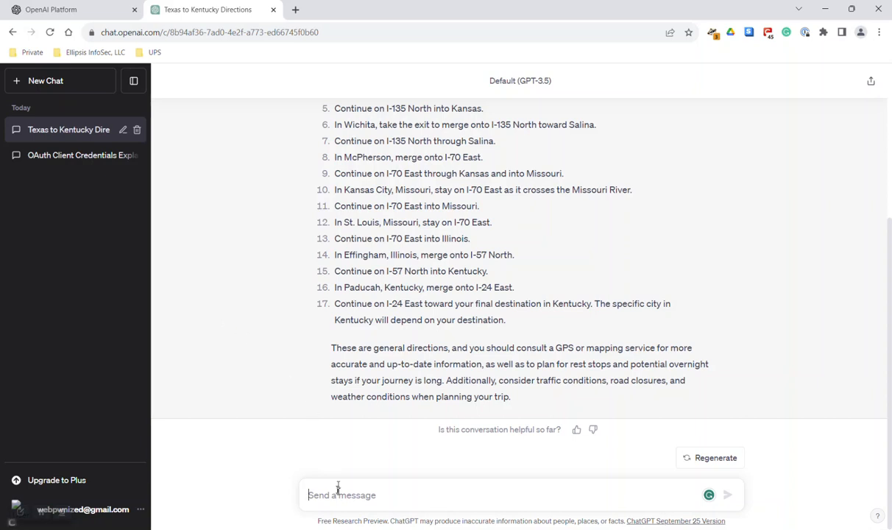
Send 'write a line of code that outputs a parameter to the browser in node js', correcting 'parameter'.
{"action": "type", "text": "w"}
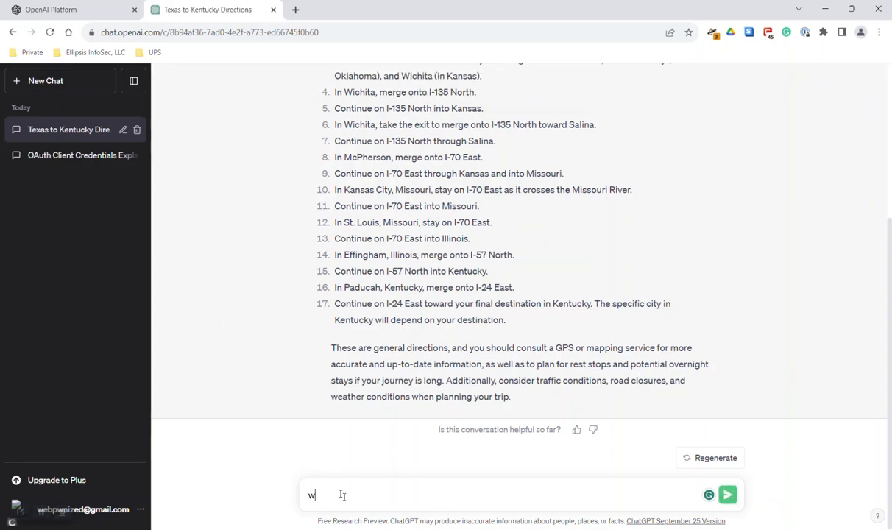
{"action": "type", "text": "rite a line of code t"}
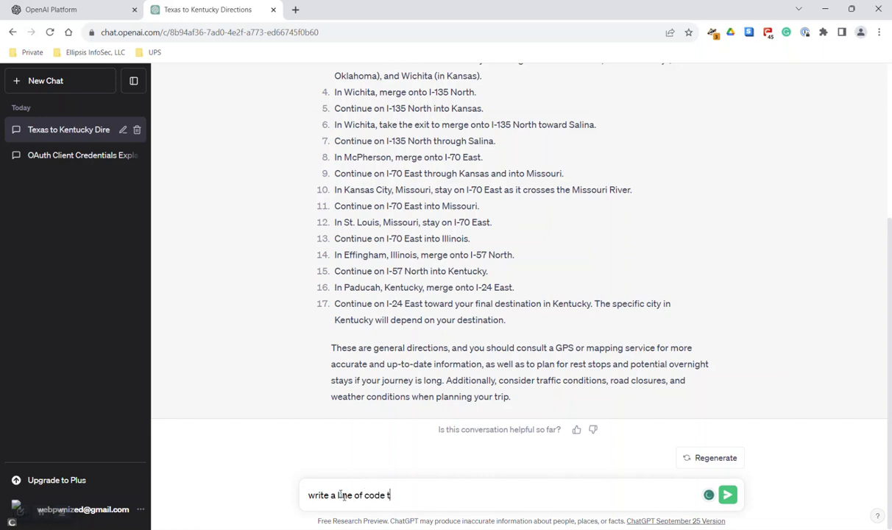
{"action": "type", "text": "hat outputs"}
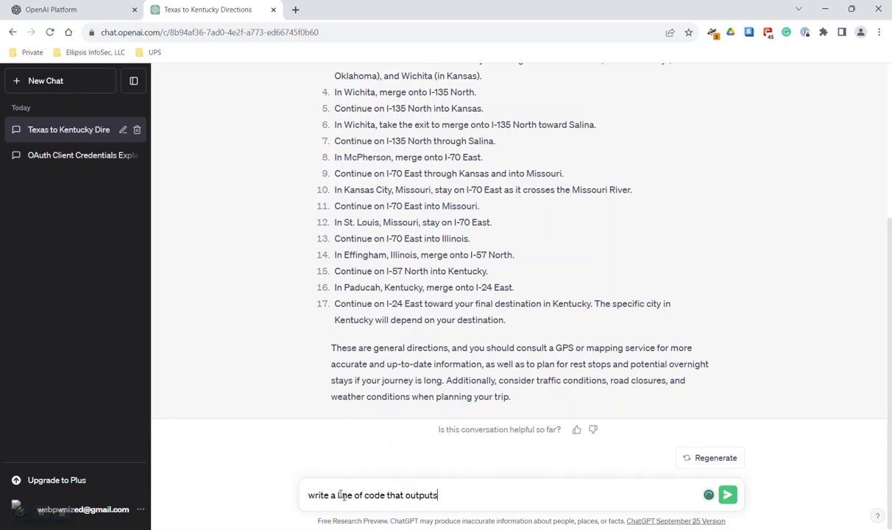
{"action": "type", "text": " a paramter to t"}
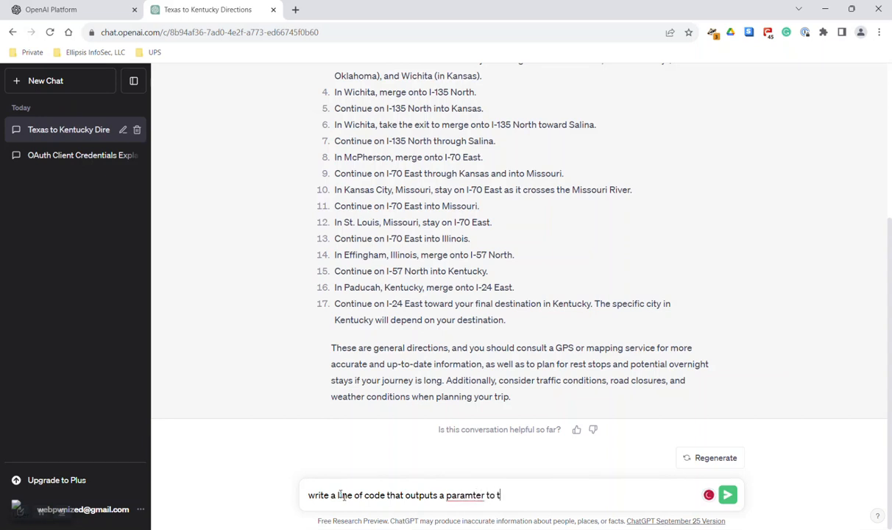
{"action": "type", "text": "he browser in node js"}
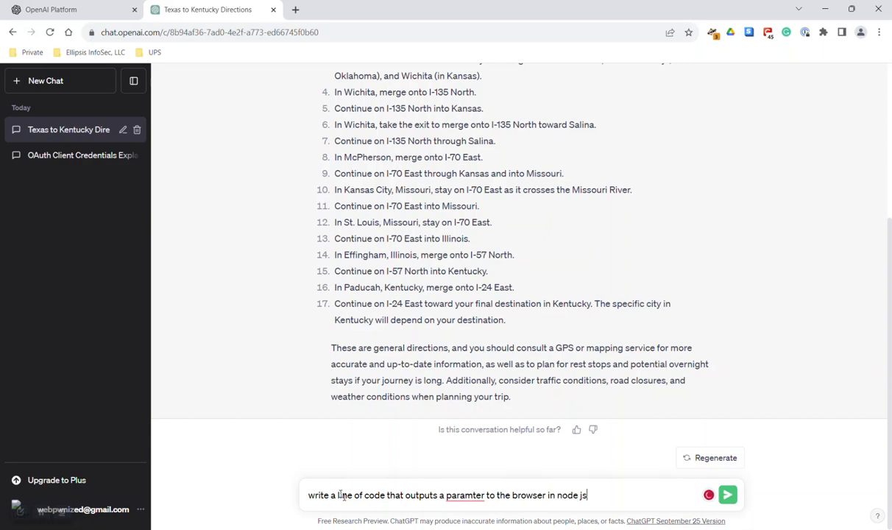
{"action": "mouse_move", "coordinate": [460, 494]}
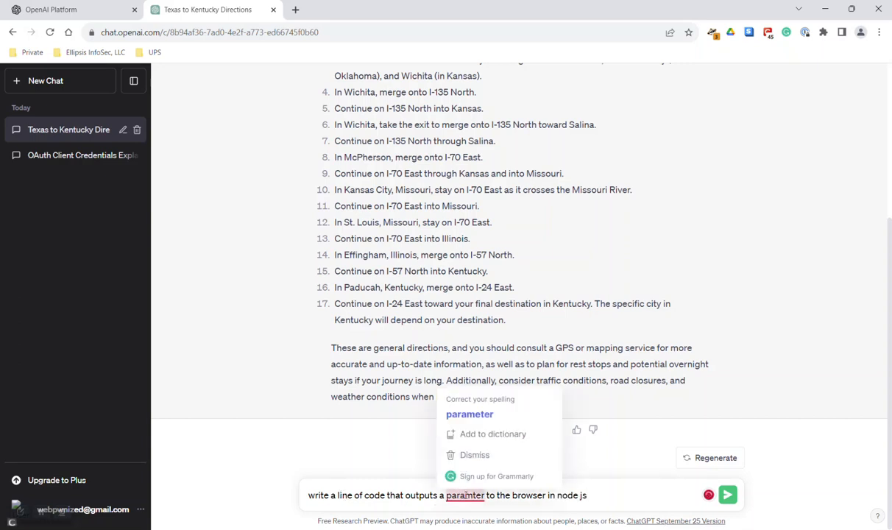
{"action": "left_click", "coordinate": [469, 415]}
{"action": "key", "text": "Return"}
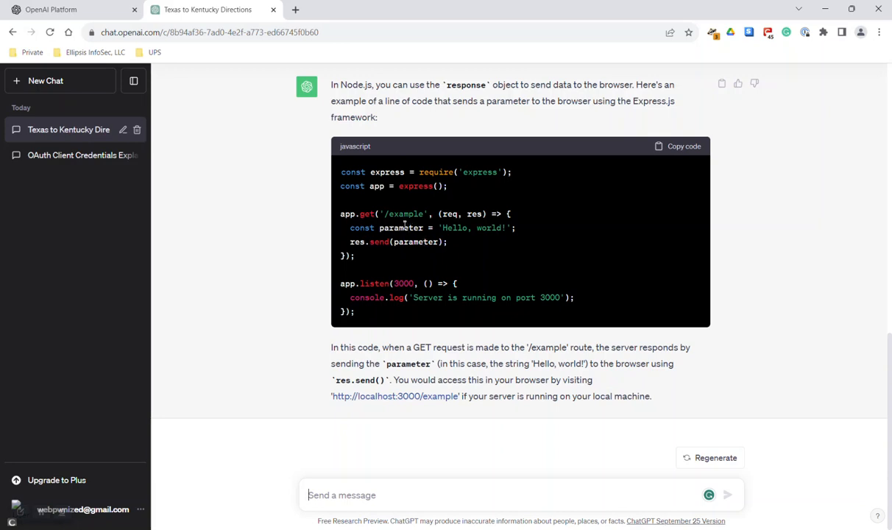
Resend the earlier Node.js question with 'secure' added, then highlight the he.encode line.
{"action": "scroll", "coordinate": [404, 226], "scroll_direction": "up", "scroll_amount": 3}
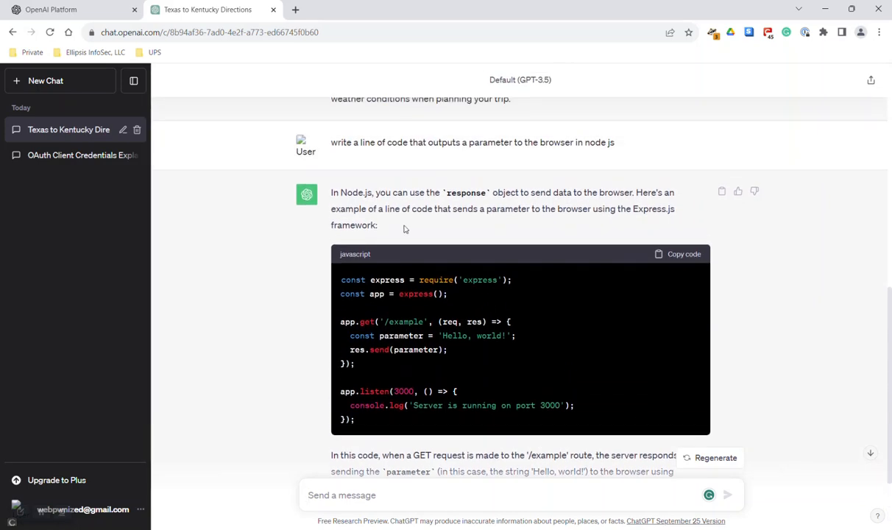
{"action": "left_click_drag", "start_coordinate": [316, 136], "coordinate": [619, 140]}
{"action": "key", "text": "ctrl+c"}
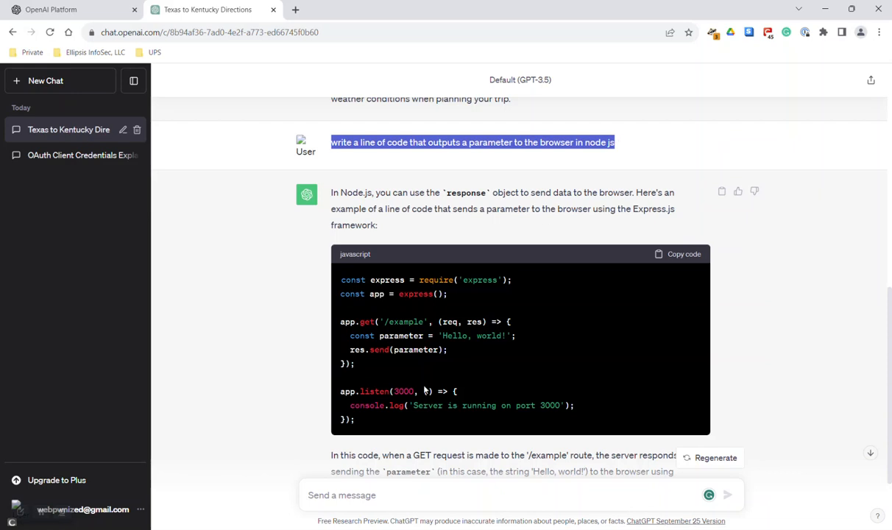
{"action": "scroll", "coordinate": [400, 364], "scroll_direction": "down", "scroll_amount": 3}
{"action": "left_click", "coordinate": [396, 494]}
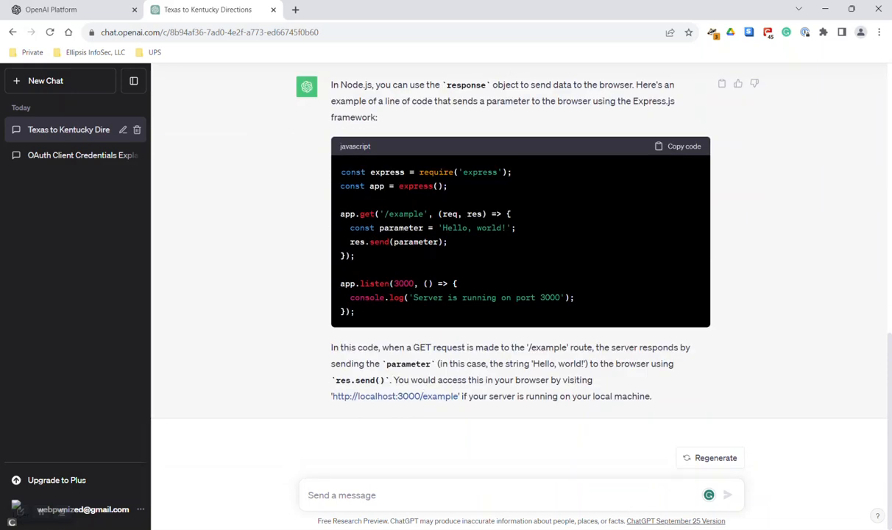
{"action": "key", "text": "ctrl+v"}
{"action": "left_click", "coordinate": [364, 494]}
{"action": "type", "text": "secure"}
{"action": "key", "text": "Return"}
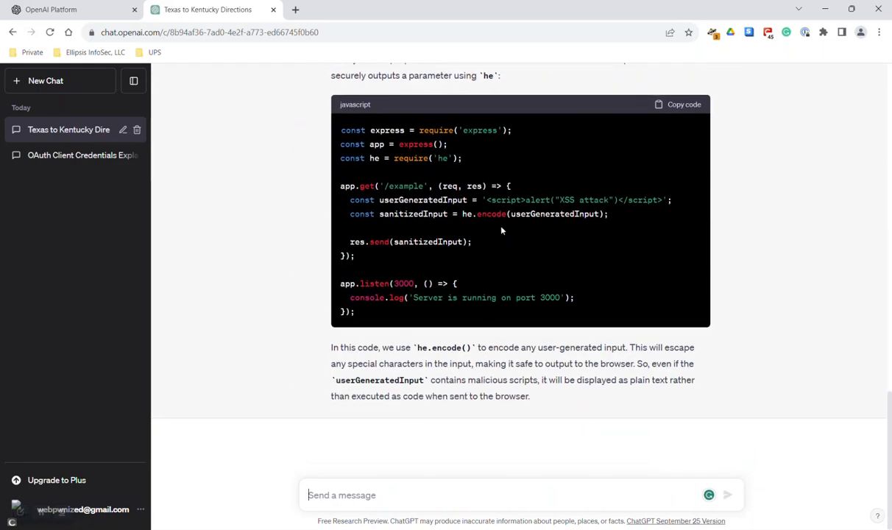
{"action": "triple_click", "coordinate": [471, 214]}
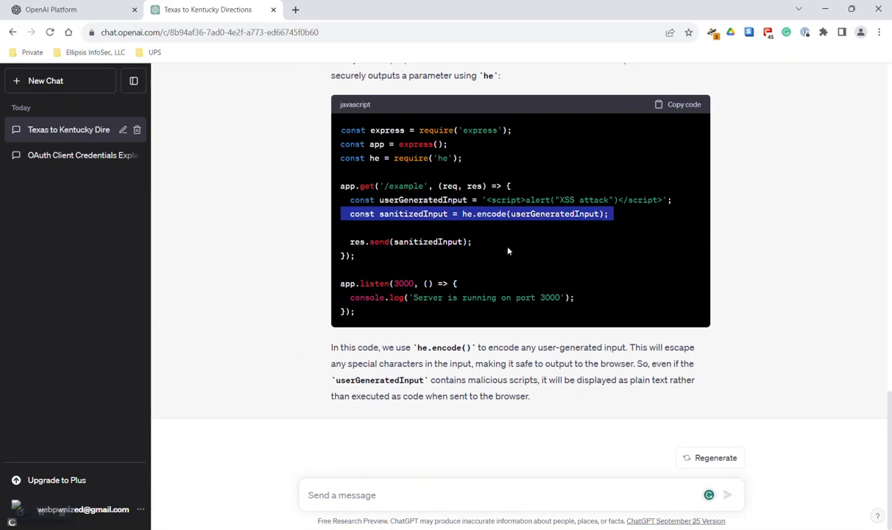
{"action": "left_click", "coordinate": [508, 251]}
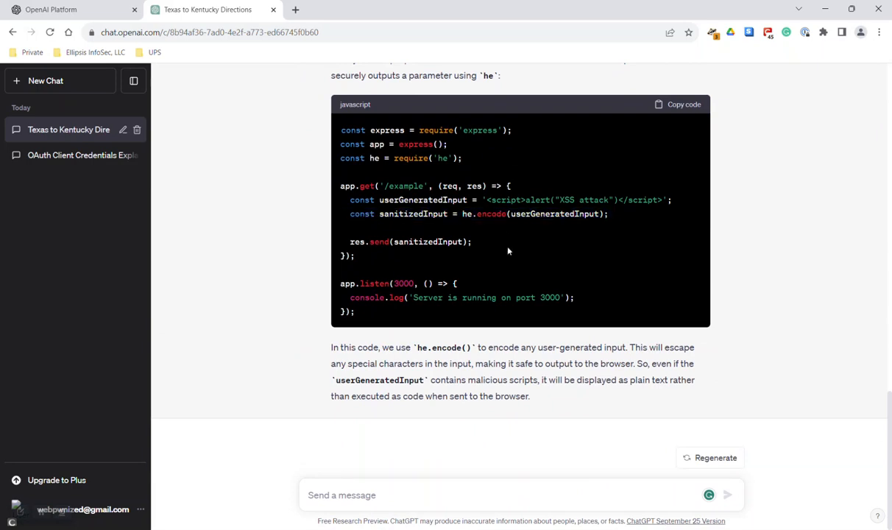